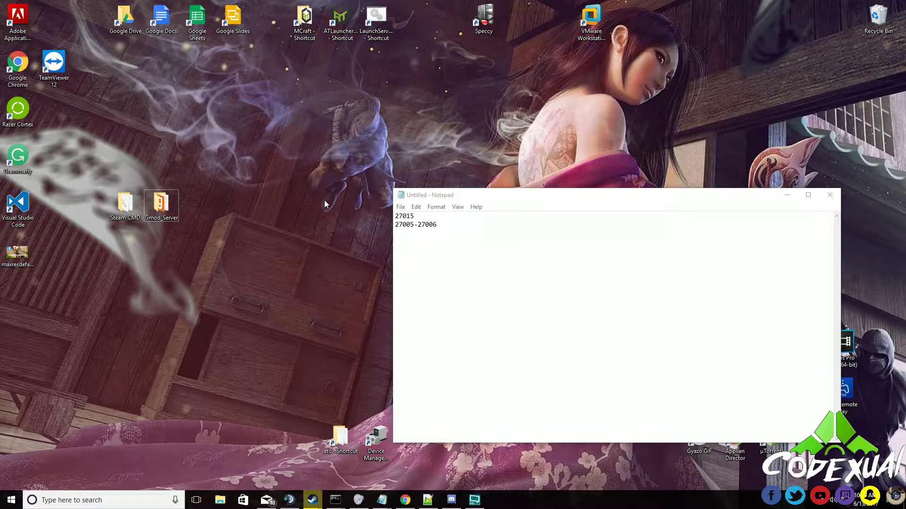
# - Add 192.168.1.51 and 192.168.1.56 on new lines below the port numbers
pyautogui.click(494, 254)
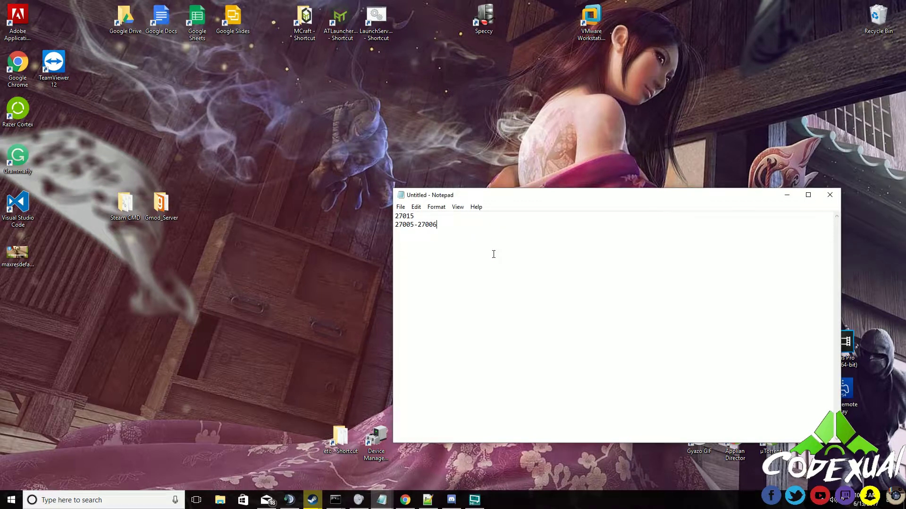
pyautogui.write('192.168.1.51')
pyautogui.moveTo(440, 250); pyautogui.dragTo(395, 250)
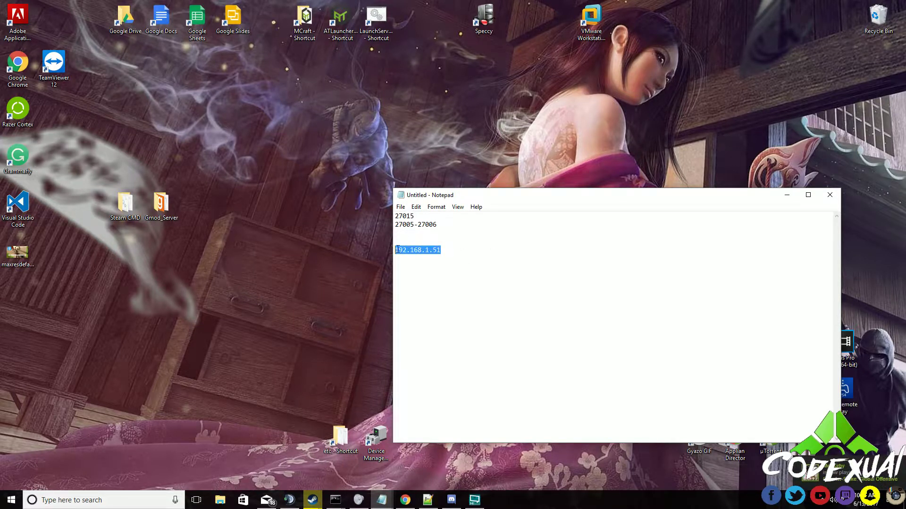
pyautogui.click(451, 249)
pyautogui.write('192')
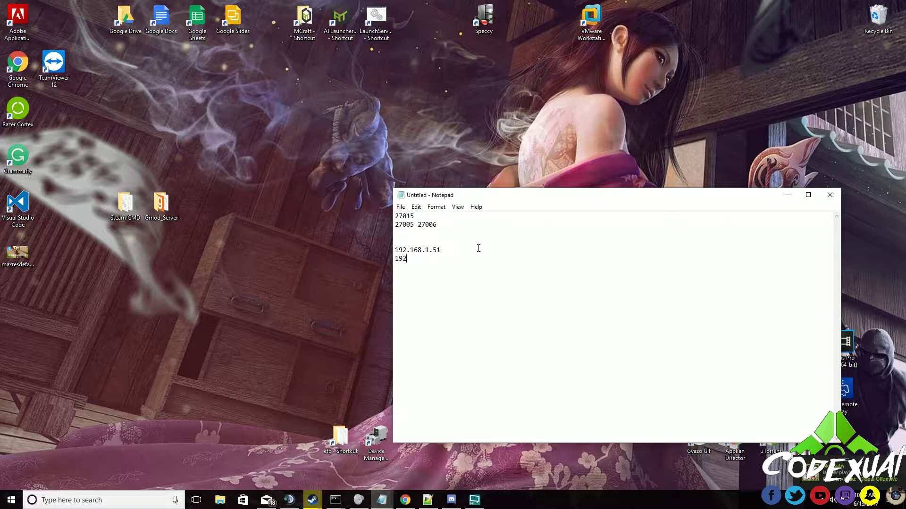
pyautogui.write('.168.1.')
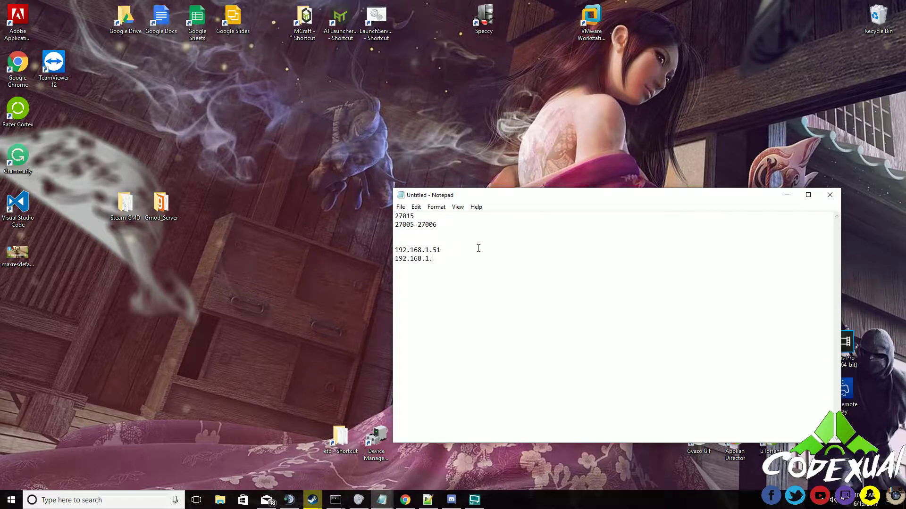
pyautogui.write('56')
# - Highlight the 192.168.1.56 and 192.168.1.51 lines to point them out
pyautogui.moveTo(450, 260); pyautogui.dragTo(396, 258)
pyautogui.click(434, 259)
pyautogui.moveTo(442, 259); pyautogui.dragTo(434, 262)
pyautogui.click(443, 259)
pyautogui.moveTo(441, 250); pyautogui.dragTo(395, 250)
pyautogui.click(395, 250)
# - Launch Command Prompt from a cmd search, move it off the desktop icons, and enter ipconfig
pyautogui.click(14, 499)
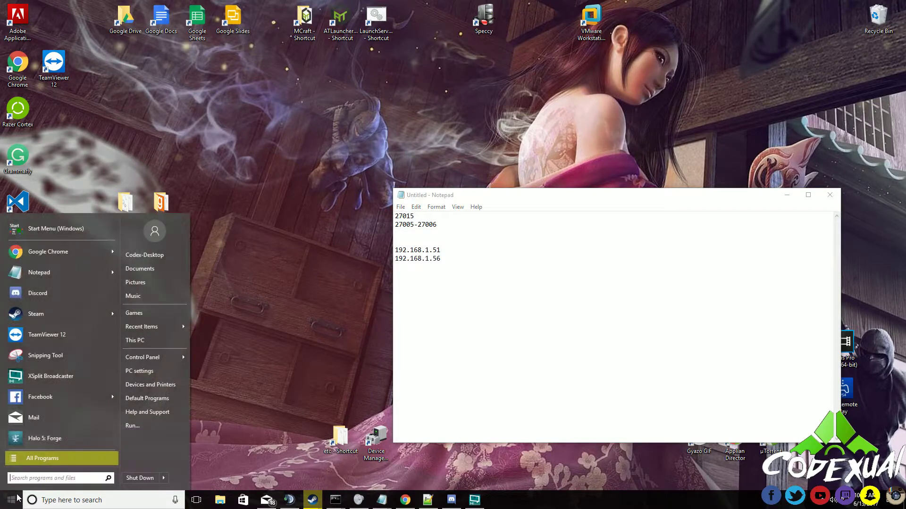
pyautogui.write('cmd')
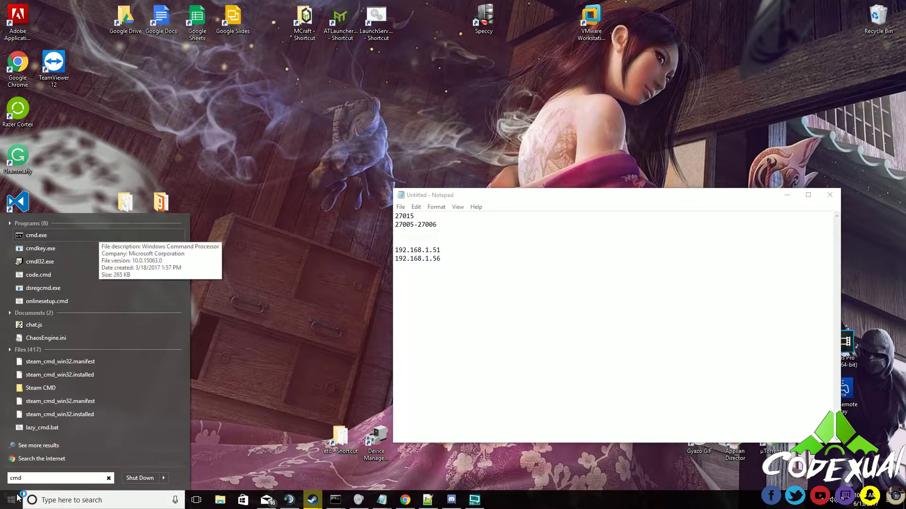
pyautogui.press('Return')
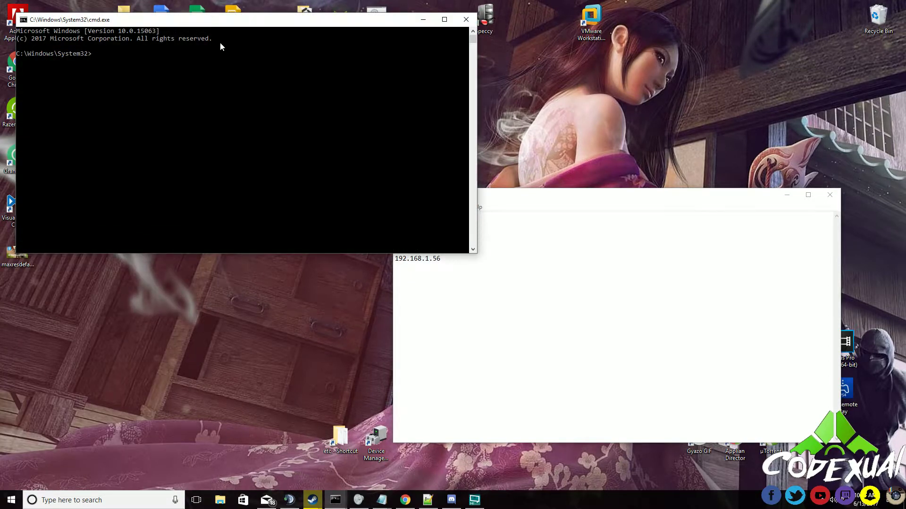
pyautogui.moveTo(213, 20); pyautogui.dragTo(304, 125)
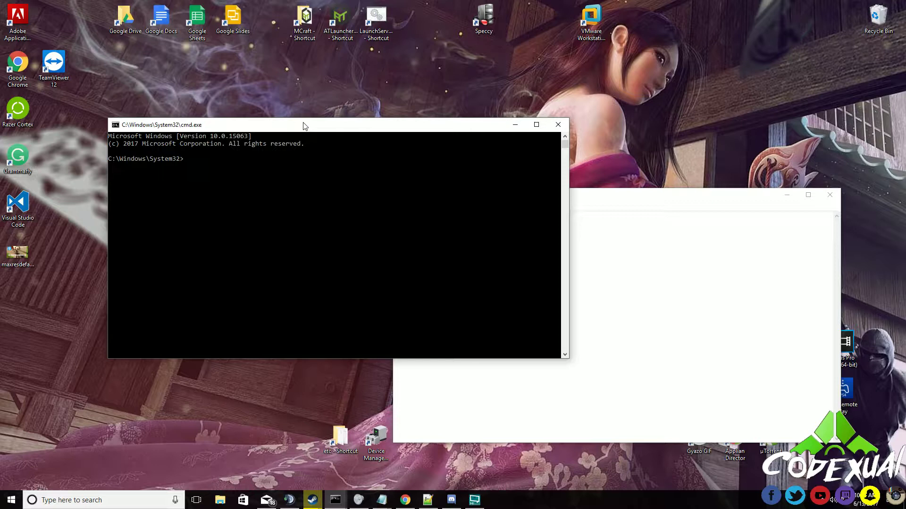
pyautogui.write('ipconfig')
# - Run ipconfig and highlight the IPv4 address 192.168.1.51 in the output
pyautogui.press('Return')
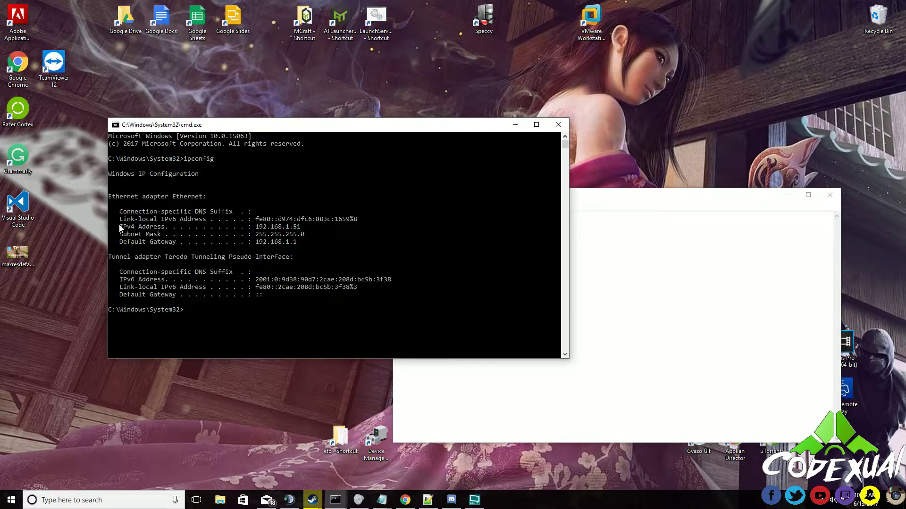
pyautogui.click(113, 196)
pyautogui.moveTo(256, 227); pyautogui.dragTo(303, 228)
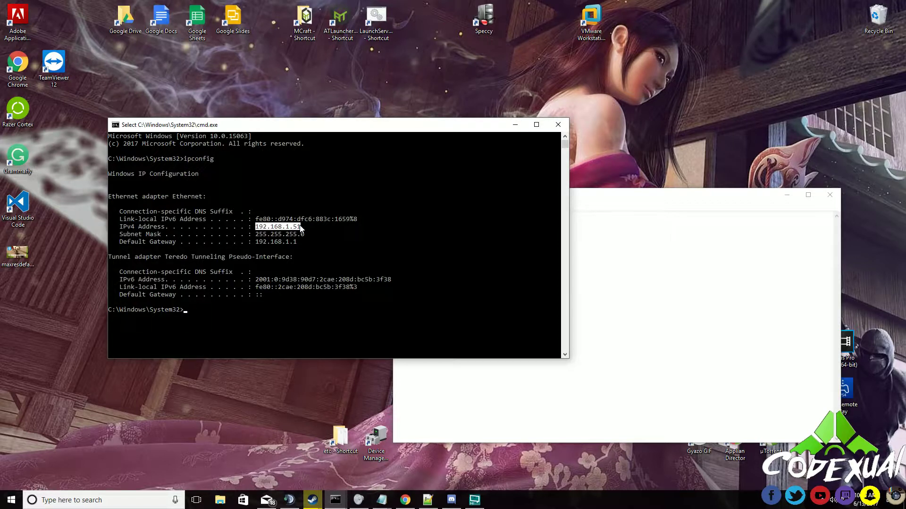
pyautogui.rightClick(300, 227)
# - Highlight the Ethernet adapter heading and the IPv4 Address line in the output
pyautogui.moveTo(109, 194); pyautogui.dragTo(213, 195)
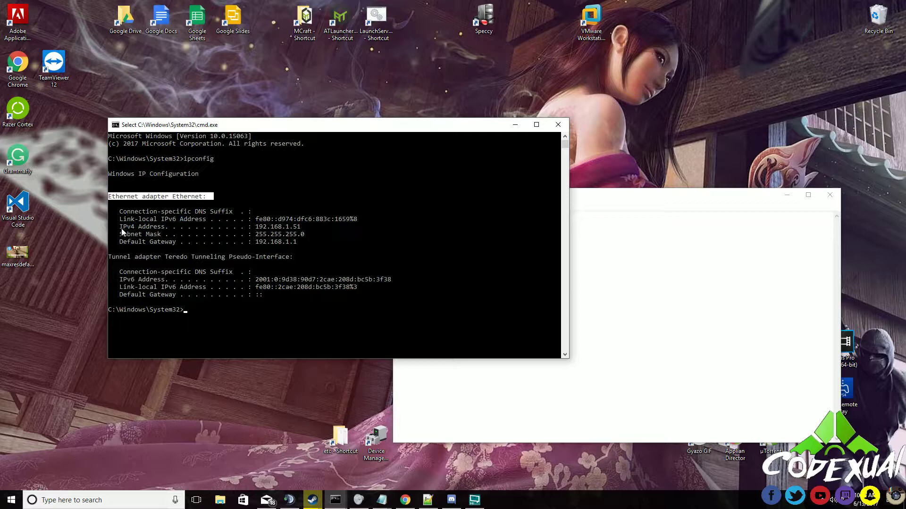
pyautogui.moveTo(120, 228); pyautogui.dragTo(310, 245)
pyautogui.click(269, 227)
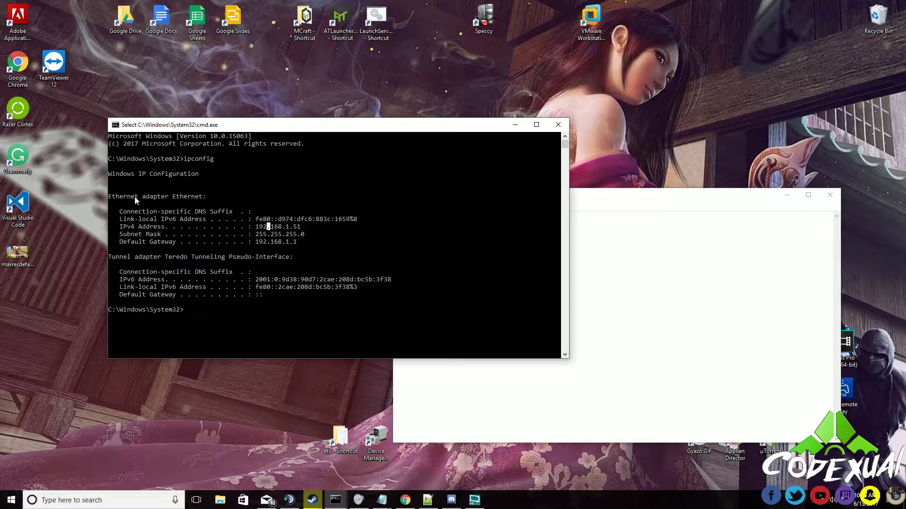
pyautogui.moveTo(135, 201); pyautogui.dragTo(108, 197)
pyautogui.click(163, 227)
# - Open the Network and Sharing Center's list of network adapters from the tray icon
pyautogui.rightClick(824, 500)
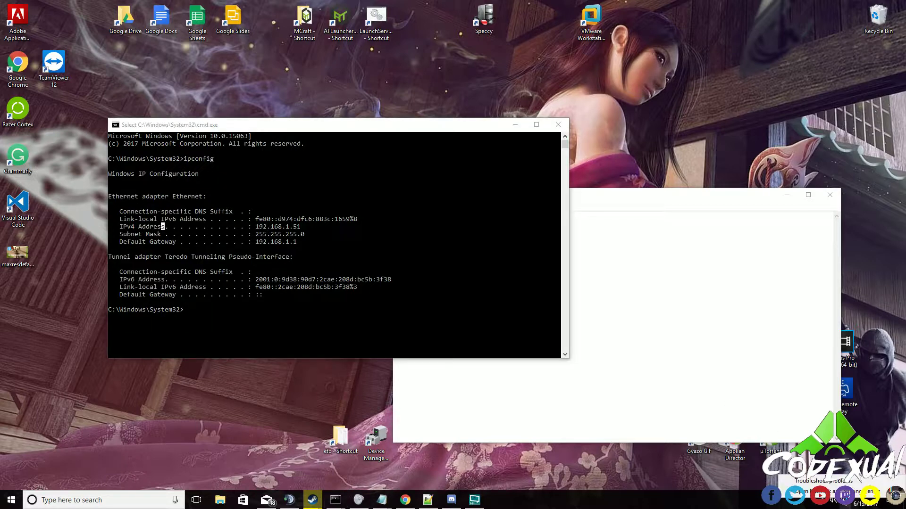
pyautogui.click(834, 482)
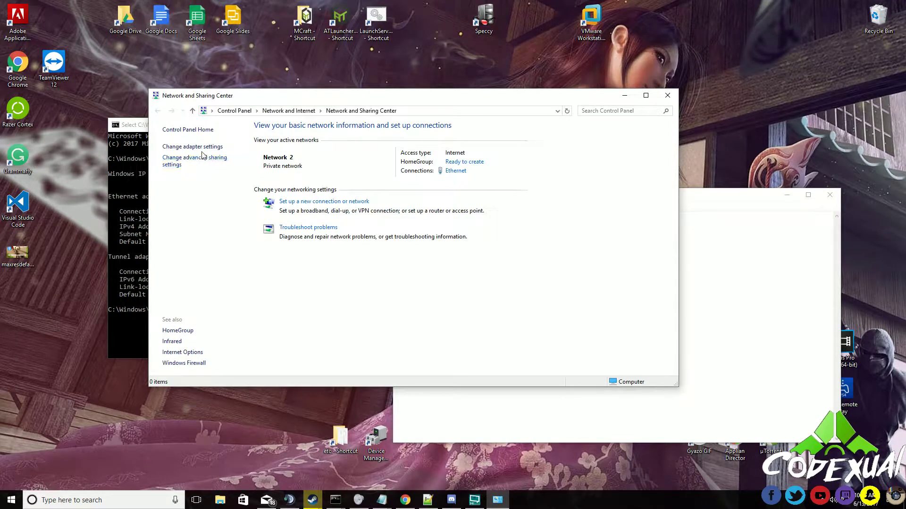
pyautogui.click(199, 147)
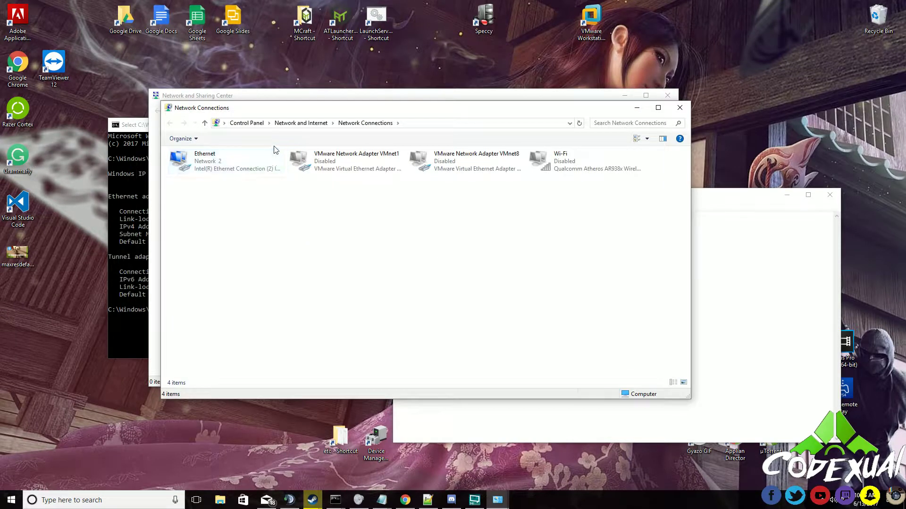
# - Open the Ethernet adapter's properties and select Internet Protocol Version 4 (TCP/IPv4)
pyautogui.rightClick(204, 166)
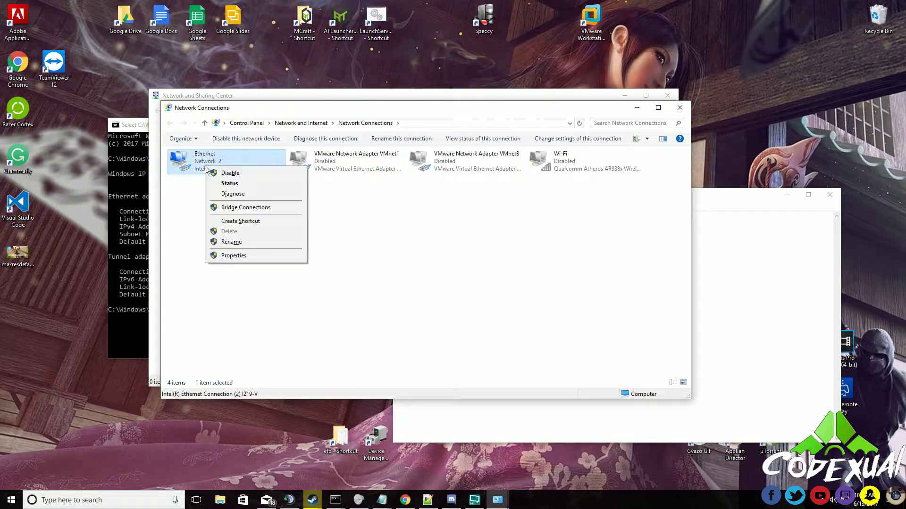
pyautogui.click(233, 256)
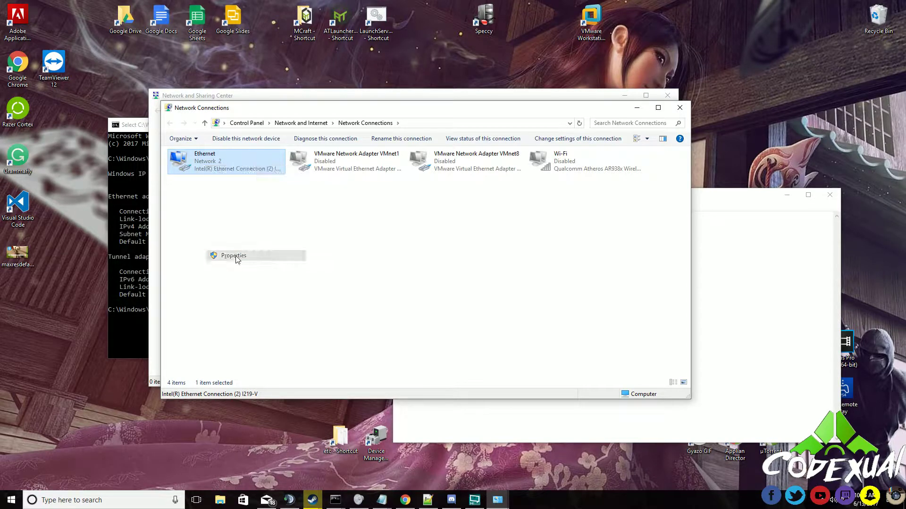
pyautogui.moveTo(248, 151); pyautogui.dragTo(253, 108)
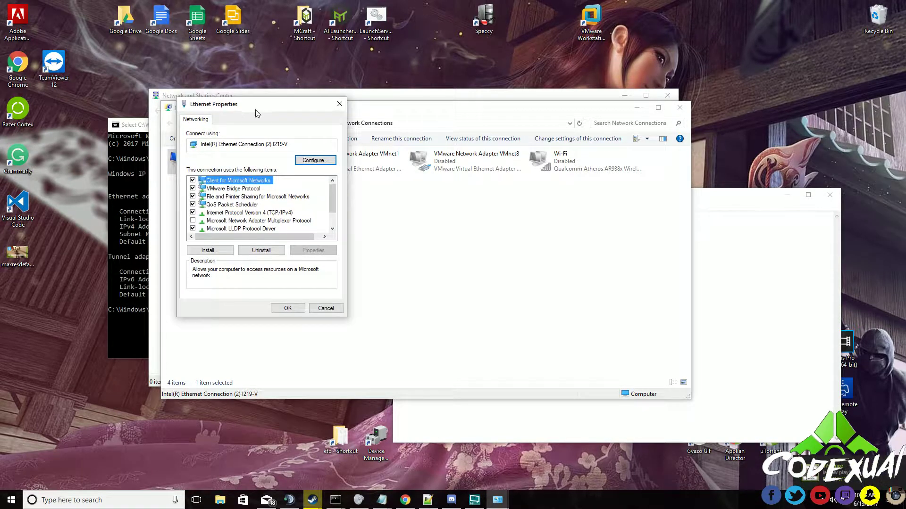
pyautogui.click(252, 219)
pyautogui.click(252, 213)
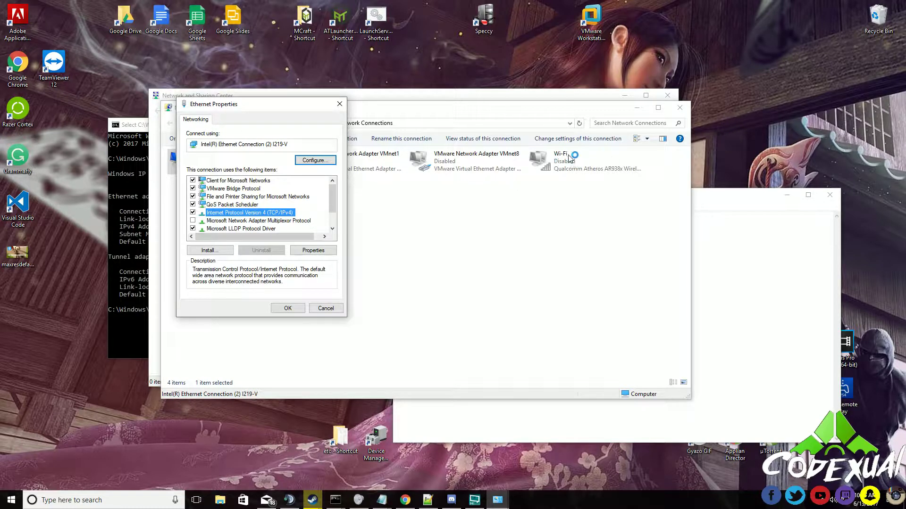
# - Open the TCP/IPv4 properties and place the ipconfig output beside them
pyautogui.click(319, 251)
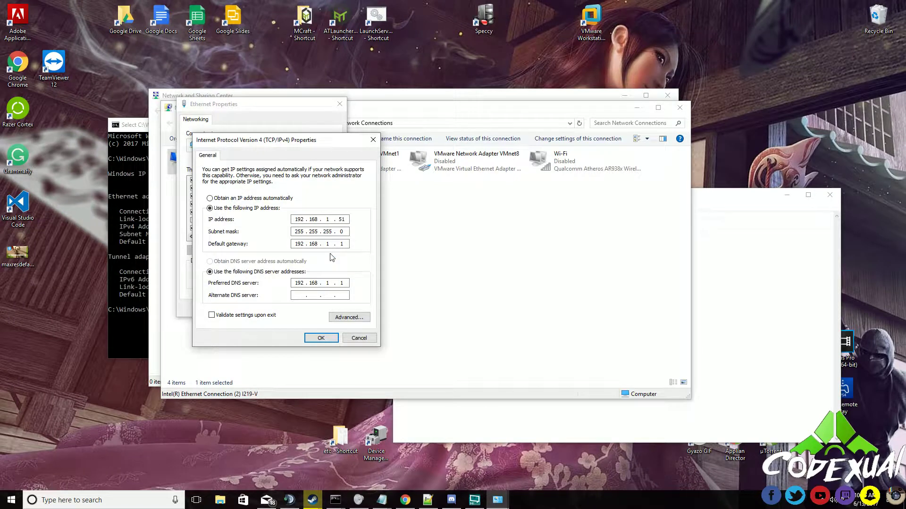
pyautogui.click(140, 127)
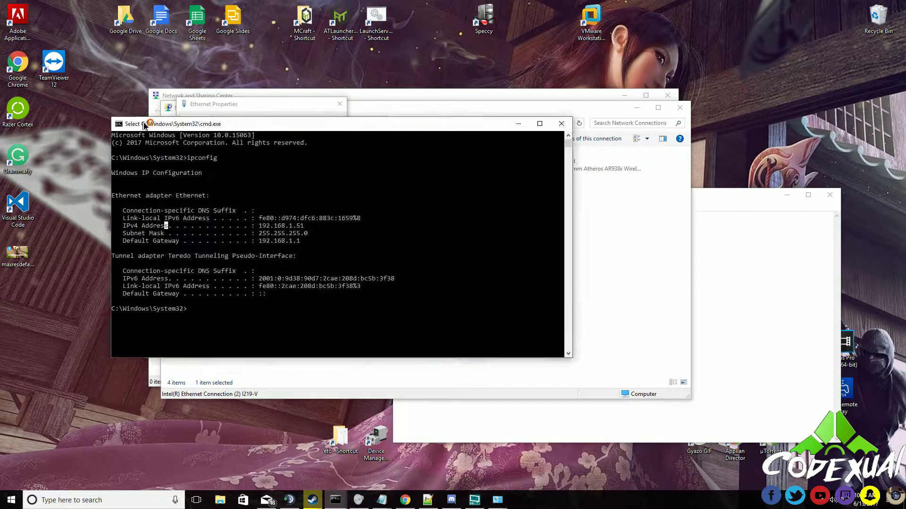
pyautogui.moveTo(140, 127); pyautogui.dragTo(416, 134)
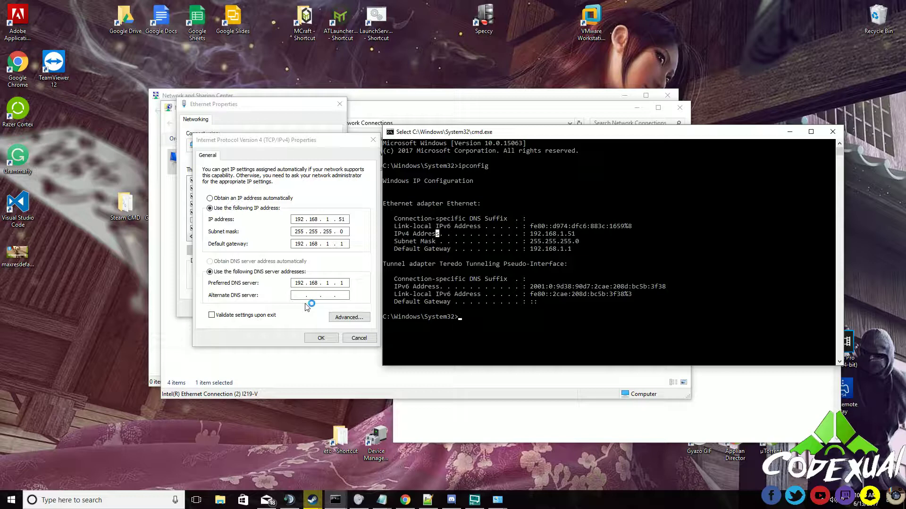
pyautogui.click(210, 222)
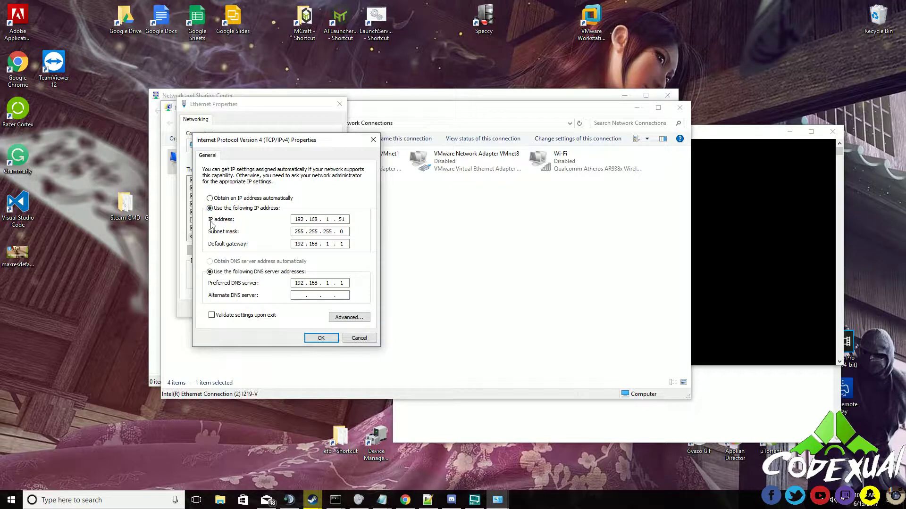
pyautogui.doubleClick(298, 219)
pyautogui.click(739, 267)
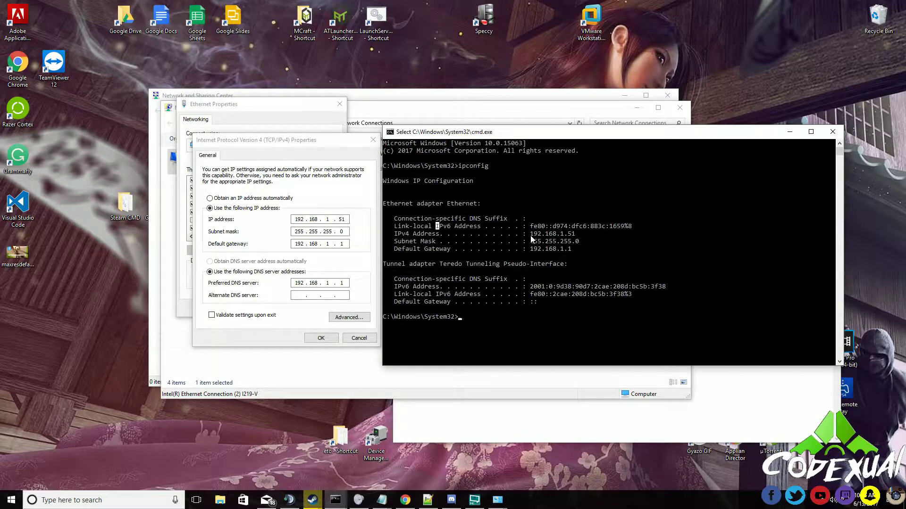
pyautogui.moveTo(530, 234)
pyautogui.mouseDown()
pyautogui.moveTo(568, 236)
pyautogui.moveTo(542, 243)
pyautogui.moveTo(566, 240)
pyautogui.mouseUp()
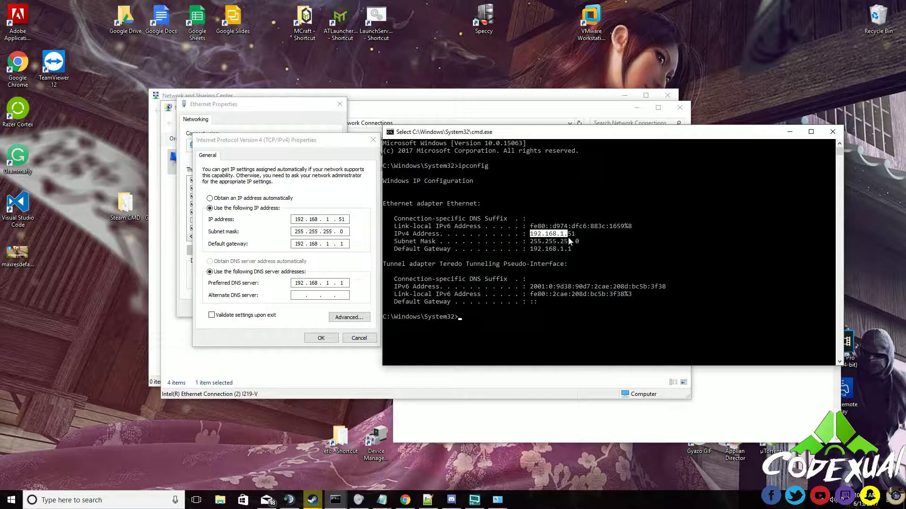
pyautogui.click(340, 220)
pyautogui.doubleClick(340, 220)
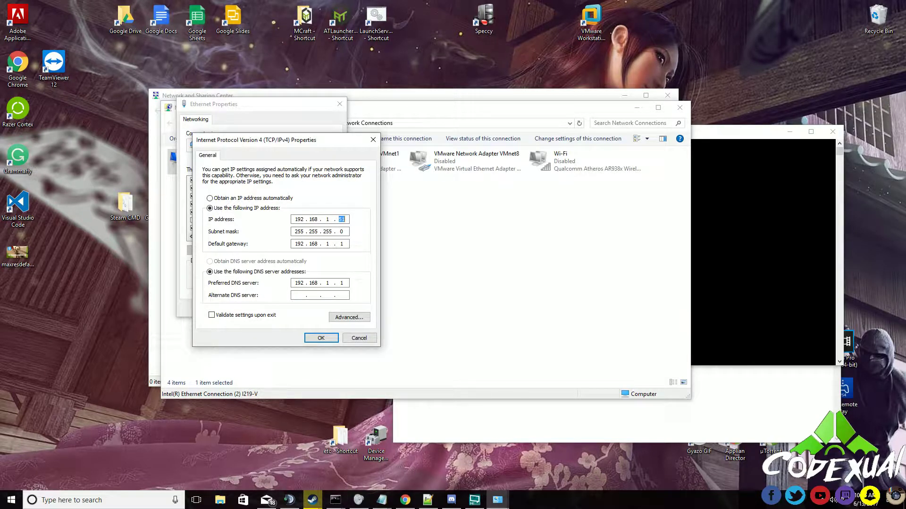
pyautogui.click(344, 220)
pyautogui.doubleClick(346, 219)
pyautogui.write('2')
pyautogui.write('48')
pyautogui.press('BackSpace')
pyautogui.press('BackSpace')
pyautogui.press('BackSpace')
pyautogui.write('1 . 51')
pyautogui.click(746, 223)
pyautogui.click(573, 227)
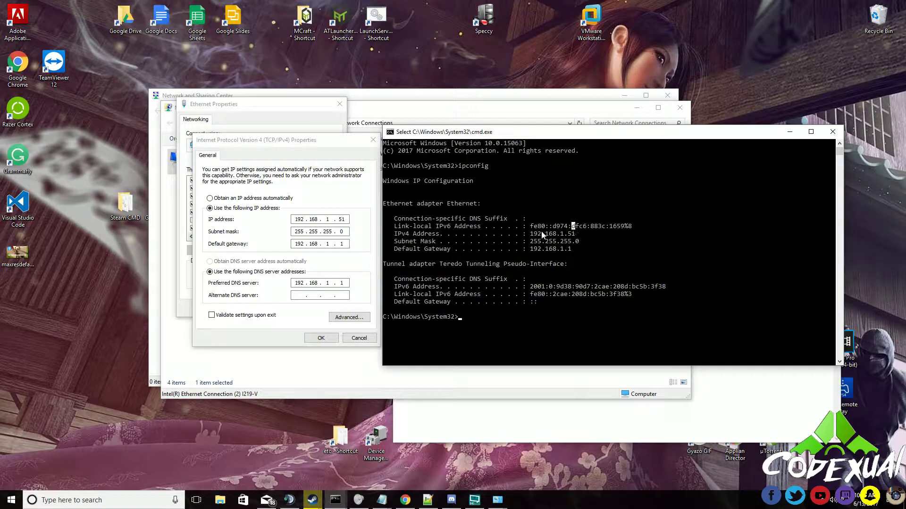
pyautogui.moveTo(533, 235); pyautogui.dragTo(576, 238)
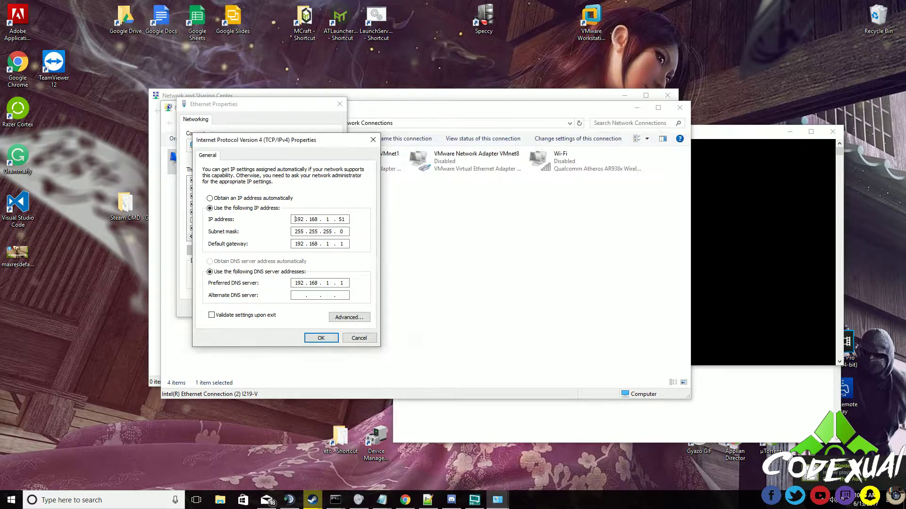
# - Re-enter and check the static IP address octets 192.168.1.51
pyautogui.click(313, 219)
pyautogui.write('1')
pyautogui.press('.')
pyautogui.doubleClick(313, 219)
pyautogui.doubleClick(327, 219)
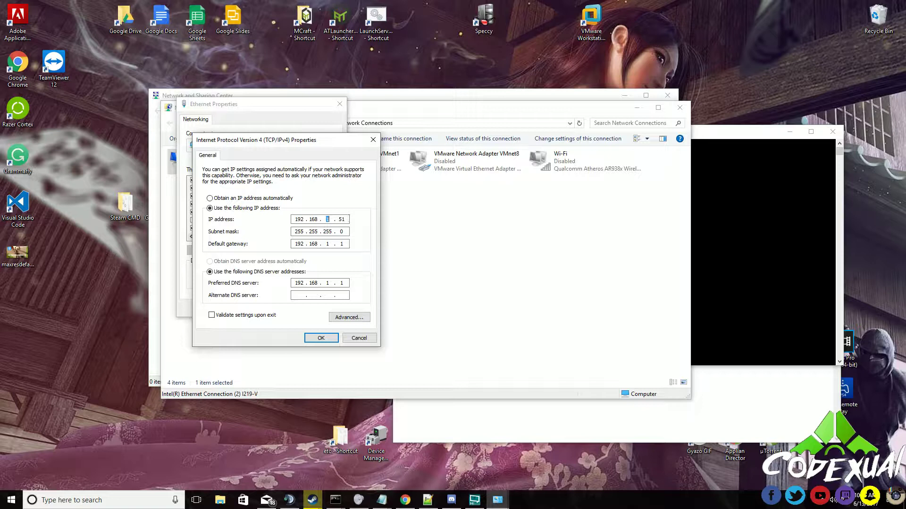
pyautogui.doubleClick(342, 219)
# - Enter subnet mask 255.255.255.0, matching ipconfig's Subnet Mask line
pyautogui.click(718, 223)
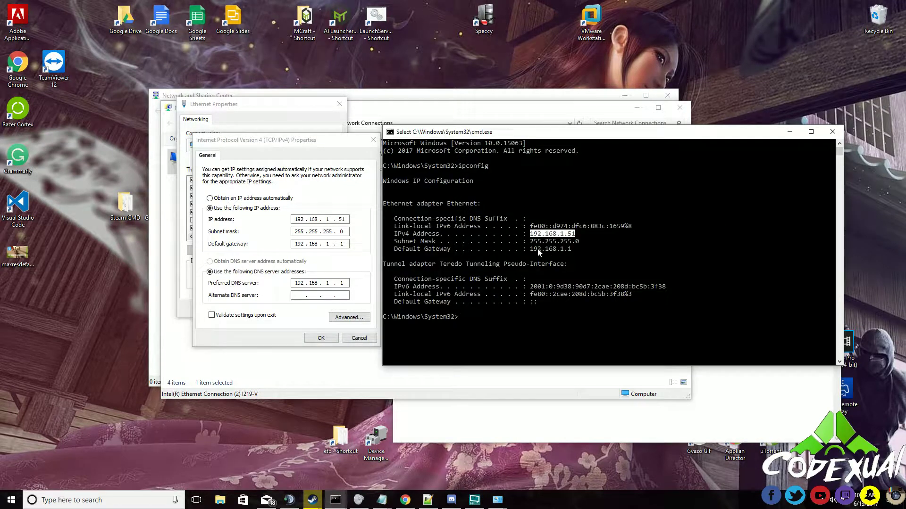
pyautogui.moveTo(538, 241); pyautogui.dragTo(396, 243)
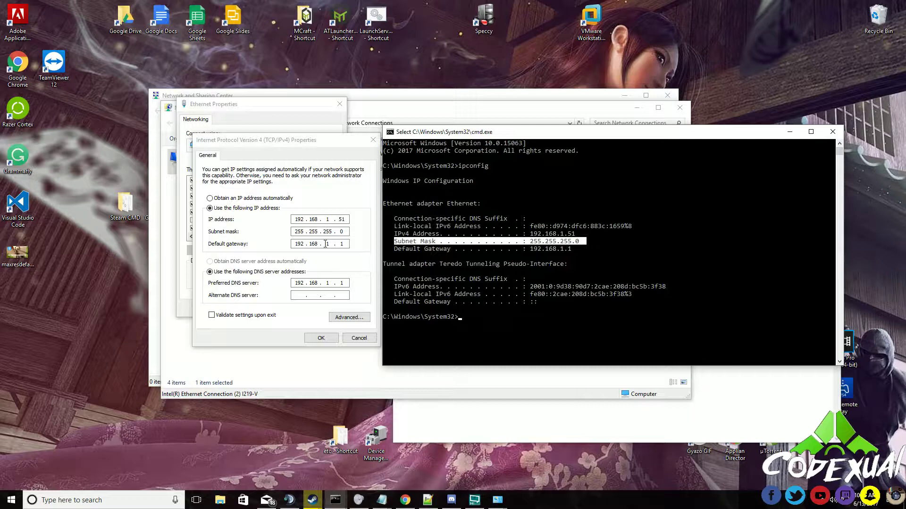
pyautogui.doubleClick(299, 231)
pyautogui.write('255 . ')
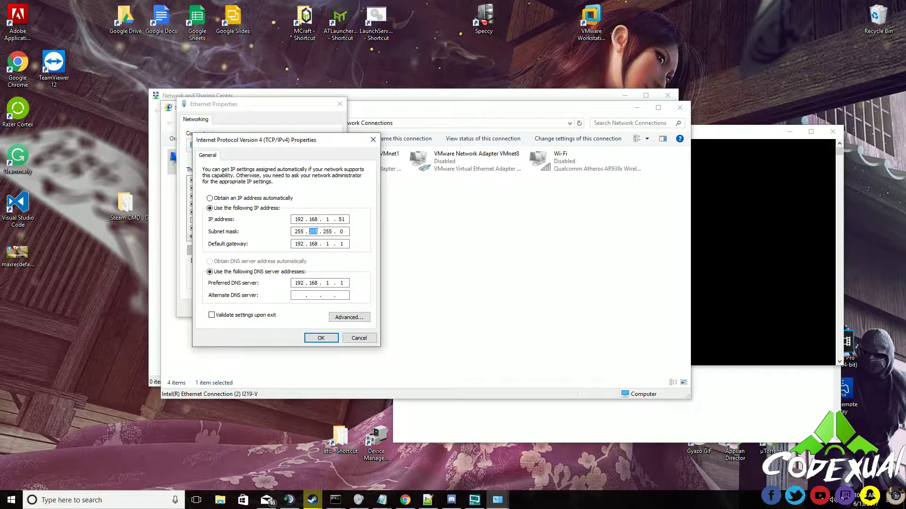
pyautogui.write('255')
pyautogui.click(345, 231)
# - Copy gateway 192.168.1.1 from ipconfig and enter it as the default gateway
pyautogui.click(736, 268)
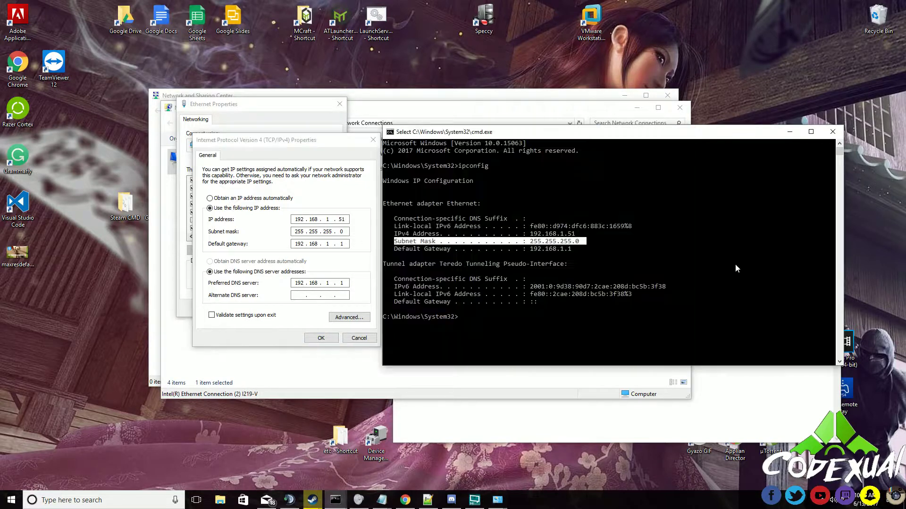
pyautogui.click(534, 255)
pyautogui.moveTo(530, 250); pyautogui.dragTo(566, 251)
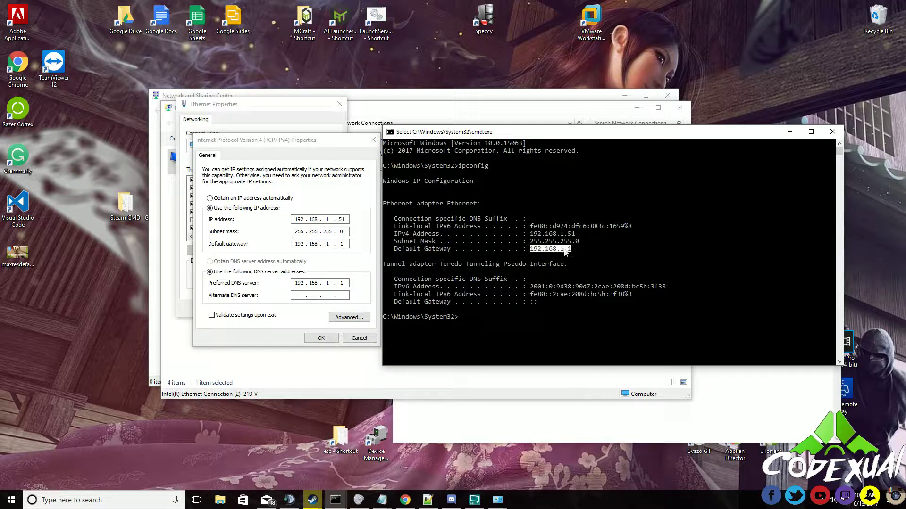
pyautogui.rightClick(523, 249)
pyautogui.click(286, 247)
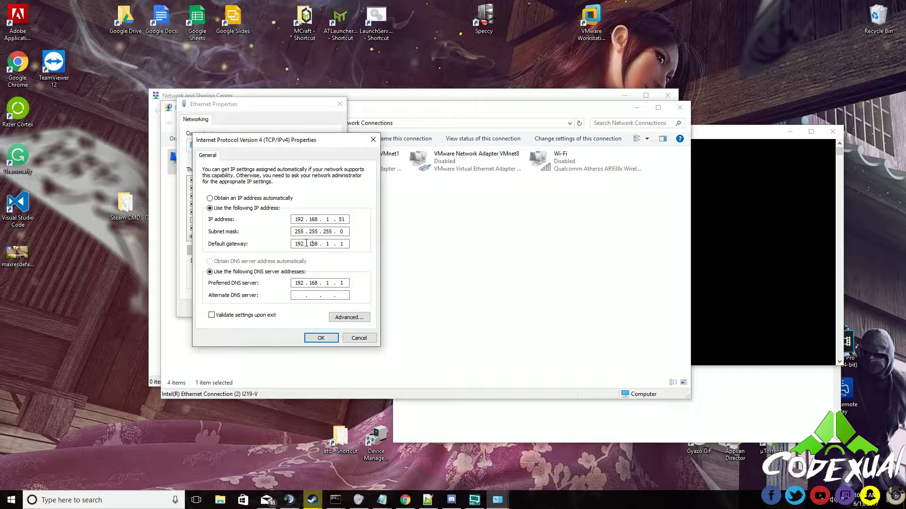
pyautogui.moveTo(309, 244); pyautogui.dragTo(315, 244)
pyautogui.click(327, 244)
pyautogui.moveTo(339, 244); pyautogui.dragTo(295, 244)
pyautogui.click(310, 246)
pyautogui.doubleClick(311, 244)
pyautogui.doubleClick(327, 243)
pyautogui.doubleClick(341, 244)
pyautogui.click(540, 249)
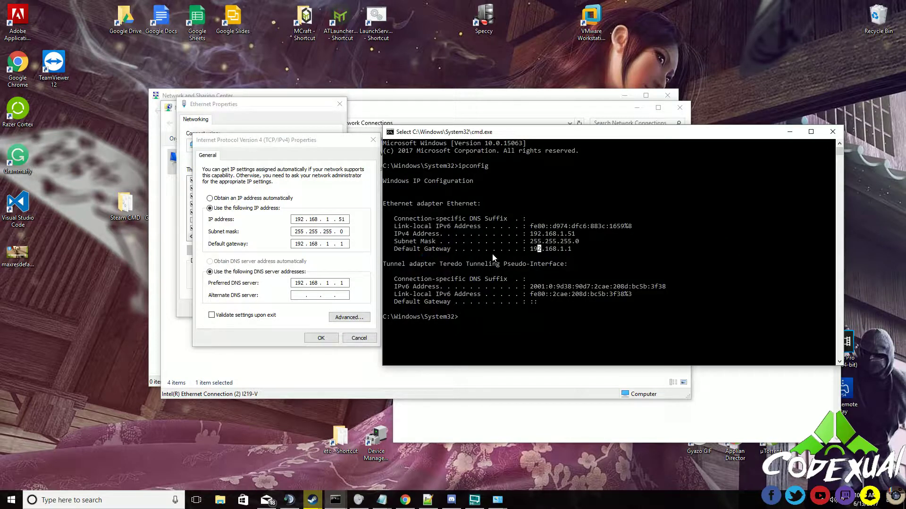
pyautogui.click(365, 267)
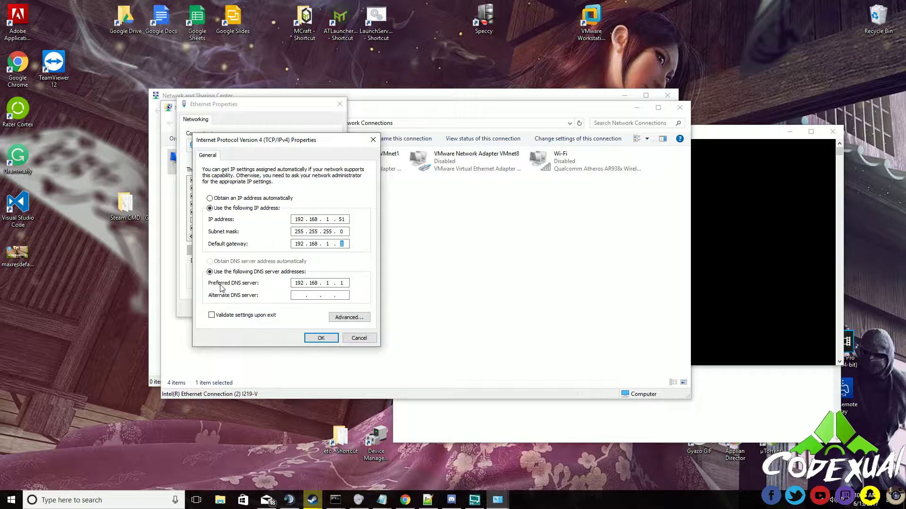
# - Set the preferred DNS server to 192.168.1.1
pyautogui.doubleClick(298, 283)
pyautogui.write('192.168.1')
pyautogui.press('Right')
pyautogui.doubleClick(301, 283)
pyautogui.write('192.168.1.1')
# - Close IPv4 Properties, Ethernet Properties, Network Connections and Network and Sharing Center
pyautogui.click(372, 140)
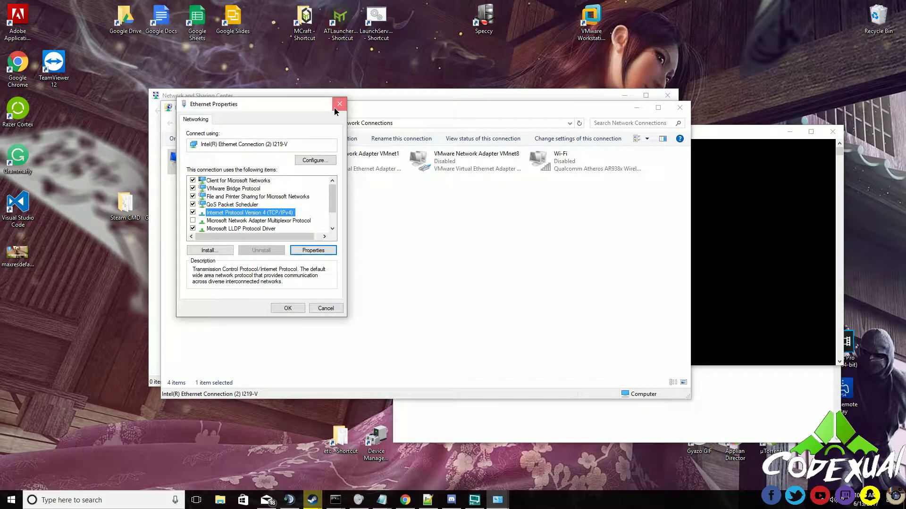
pyautogui.click(335, 108)
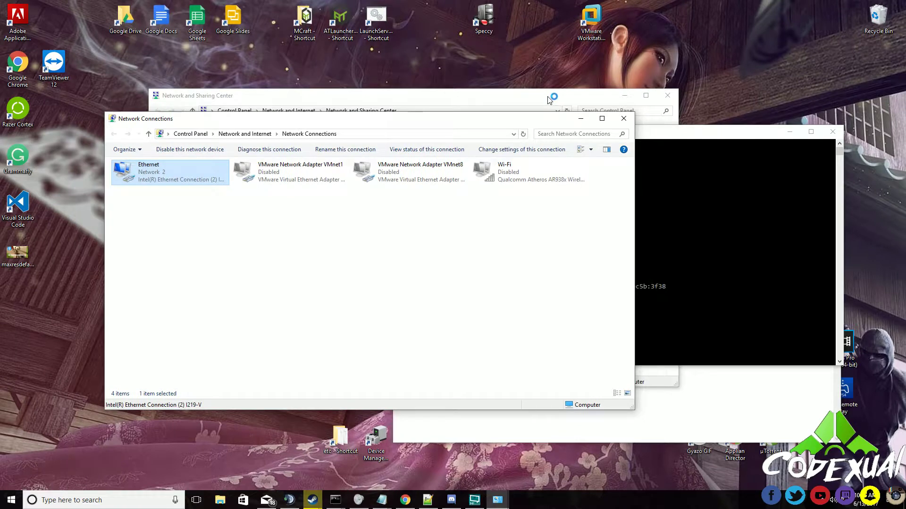
pyautogui.click(630, 119)
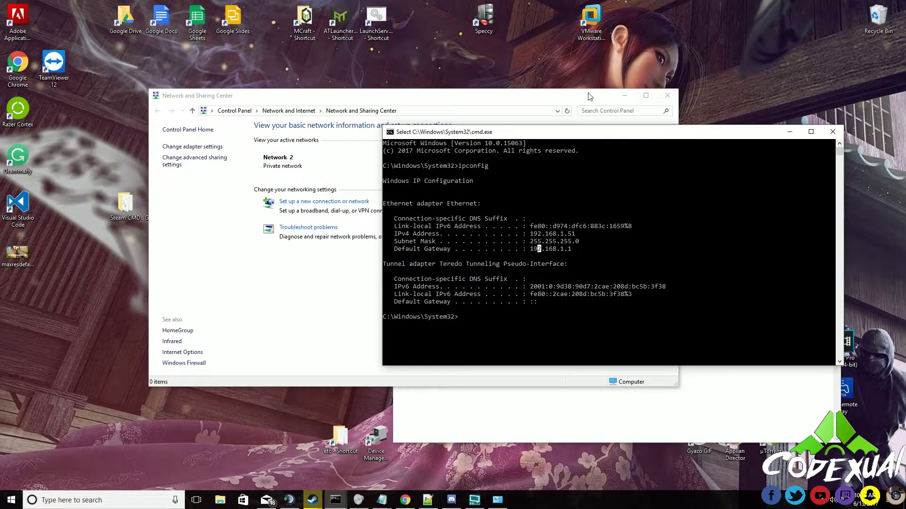
pyautogui.click(485, 92)
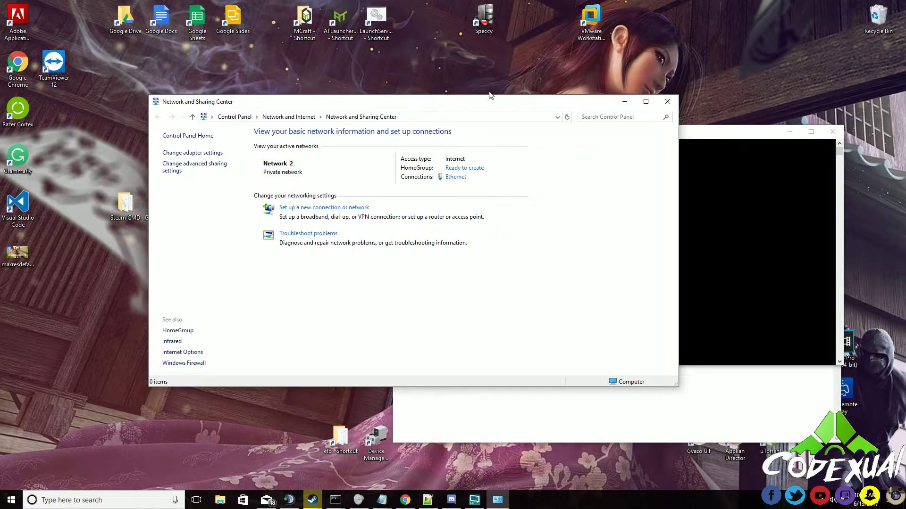
pyautogui.click(665, 101)
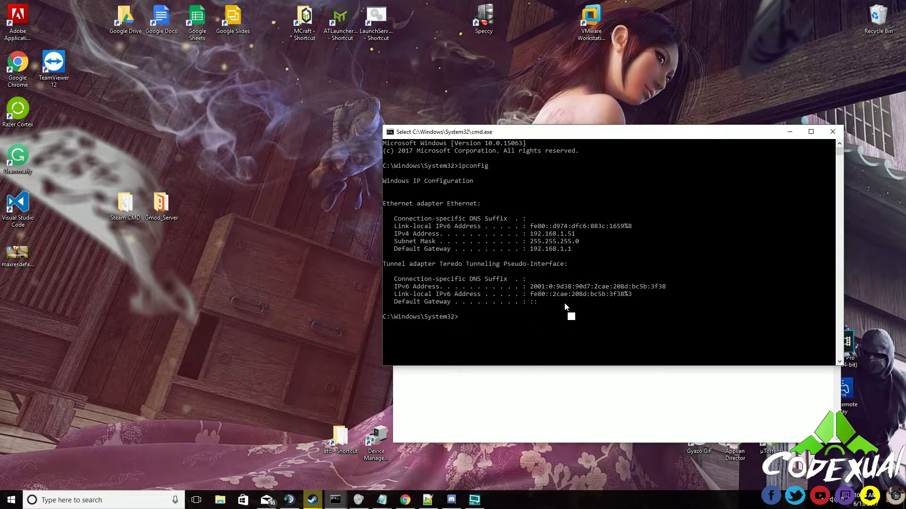
# - Rerun ipconfig and highlight the new IPv4 address 192.168.1.51
pyautogui.press('Escape')
pyautogui.write('ipconfig')
pyautogui.press('Return')
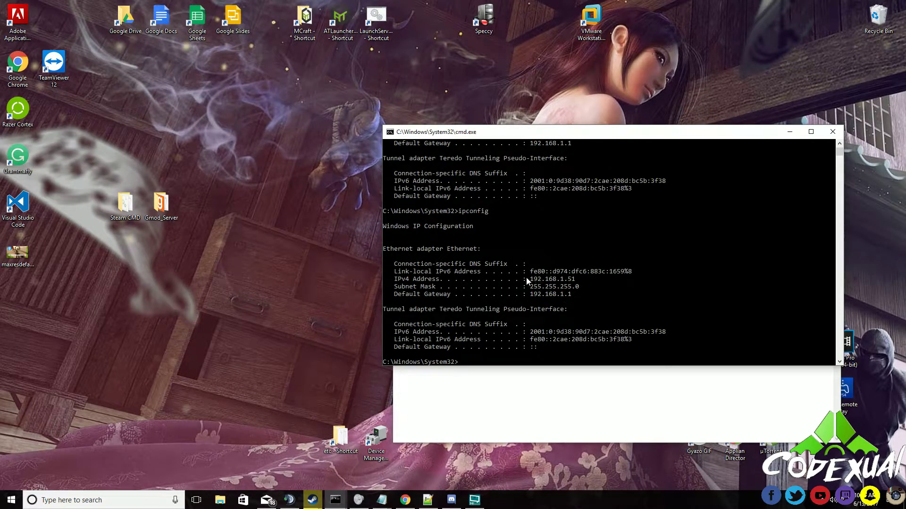
pyautogui.moveTo(527, 279); pyautogui.dragTo(591, 281)
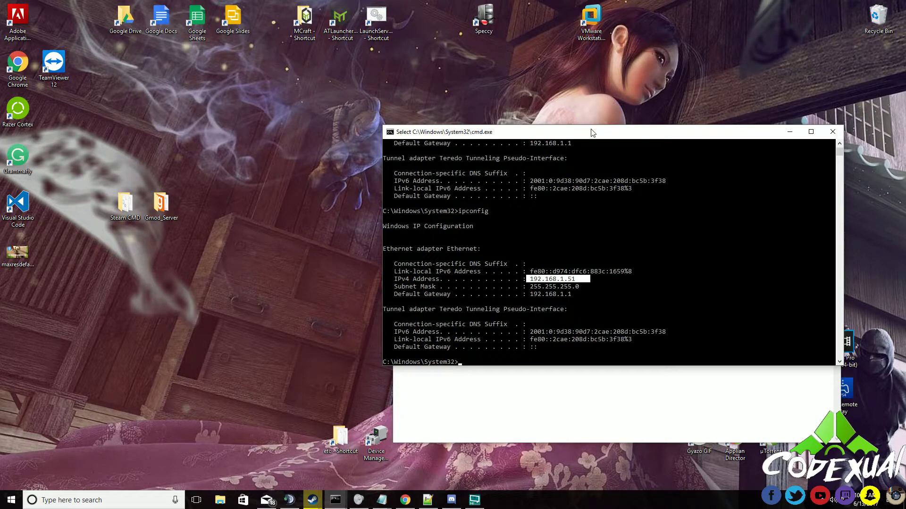
# - Close the Command Prompt and move the Notepad window into view
pyautogui.moveTo(592, 132); pyautogui.dragTo(366, 125)
pyautogui.click(606, 126)
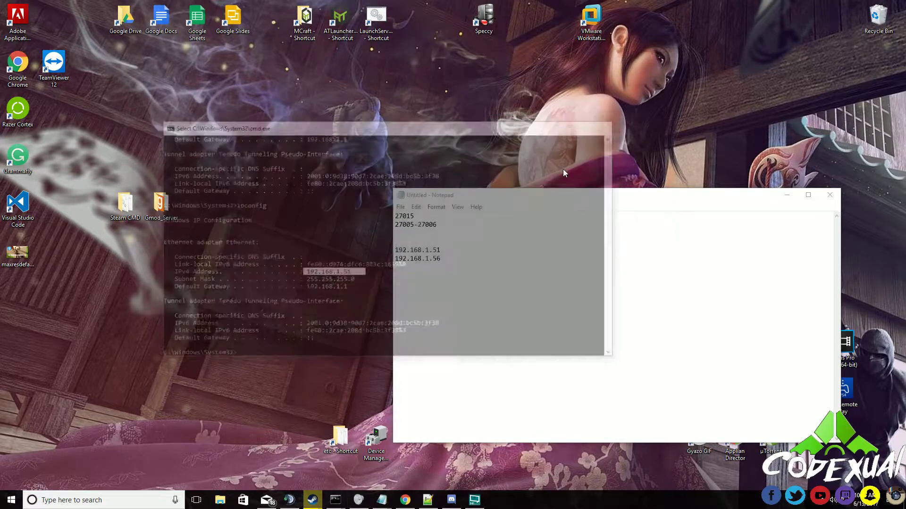
pyautogui.moveTo(552, 191); pyautogui.dragTo(444, 215)
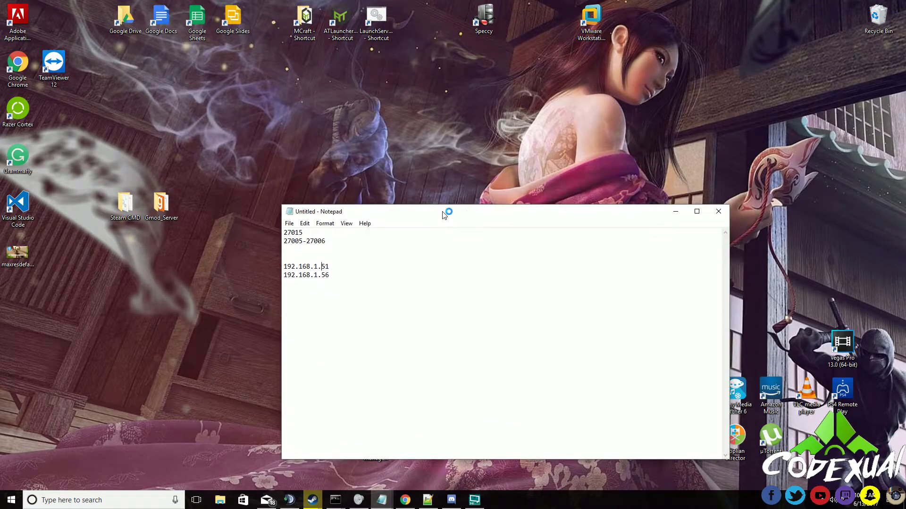
pyautogui.moveTo(303, 232)
pyautogui.mouseDown()
pyautogui.moveTo(280, 233)
pyautogui.moveTo(290, 240)
pyautogui.moveTo(302, 232)
pyautogui.mouseUp()
pyautogui.click(283, 232)
pyautogui.click(302, 232)
pyautogui.moveTo(313, 241); pyautogui.dragTo(325, 241)
pyautogui.click(325, 242)
pyautogui.click(2, 502)
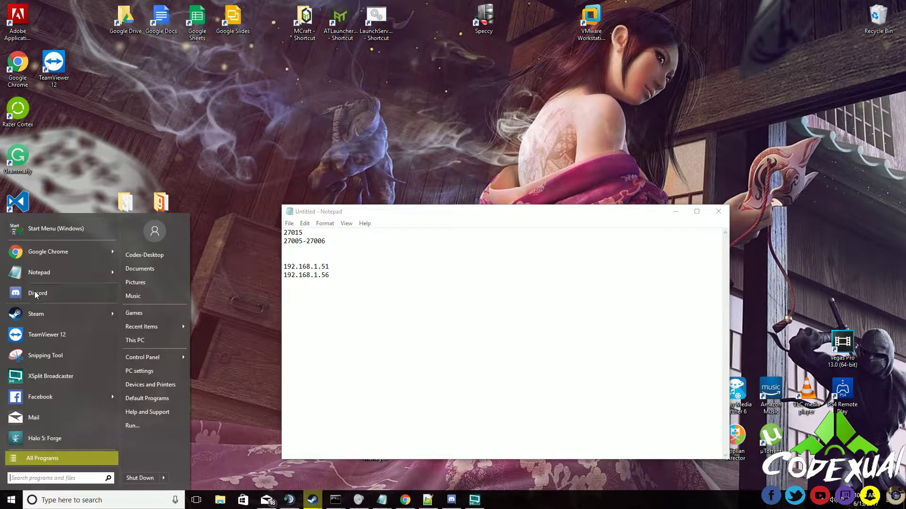
pyautogui.press('Escape')
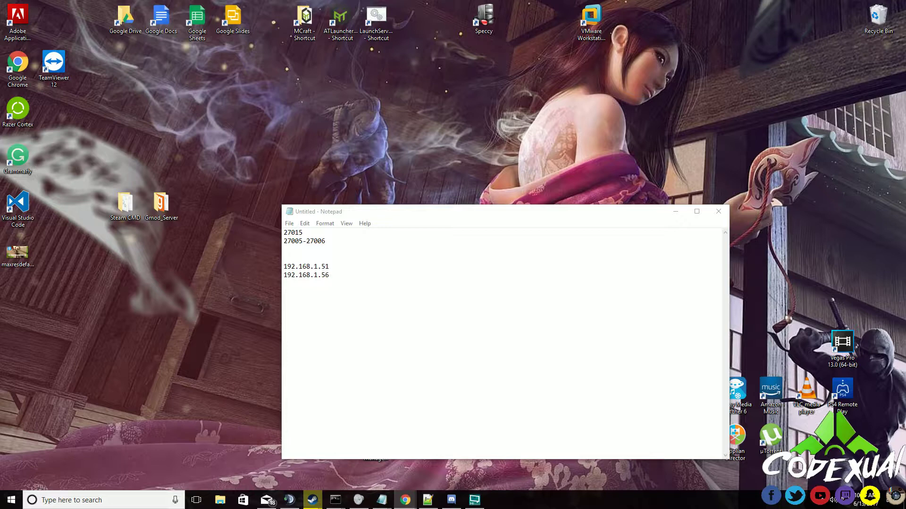
# - Open the router at 192.168.1.1 in Chrome and go to NAT / QoS > Port Forwarding
pyautogui.click(406, 500)
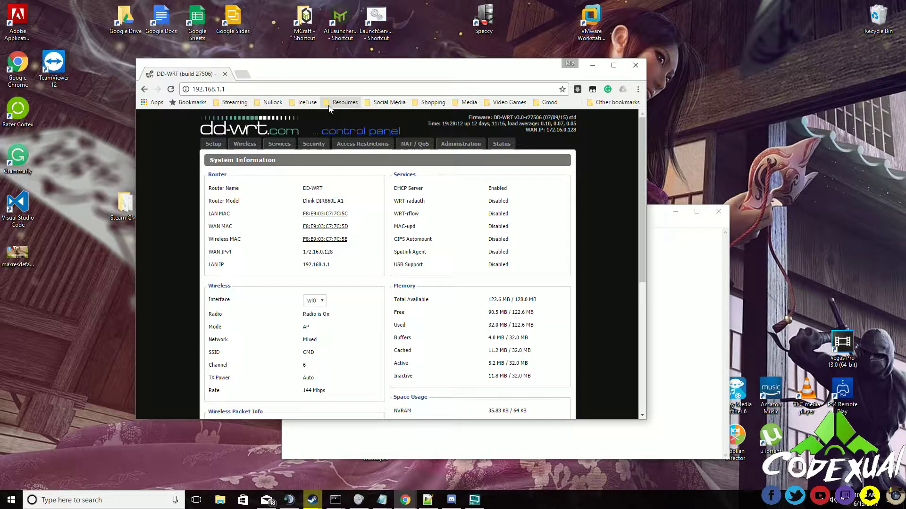
pyautogui.click(409, 145)
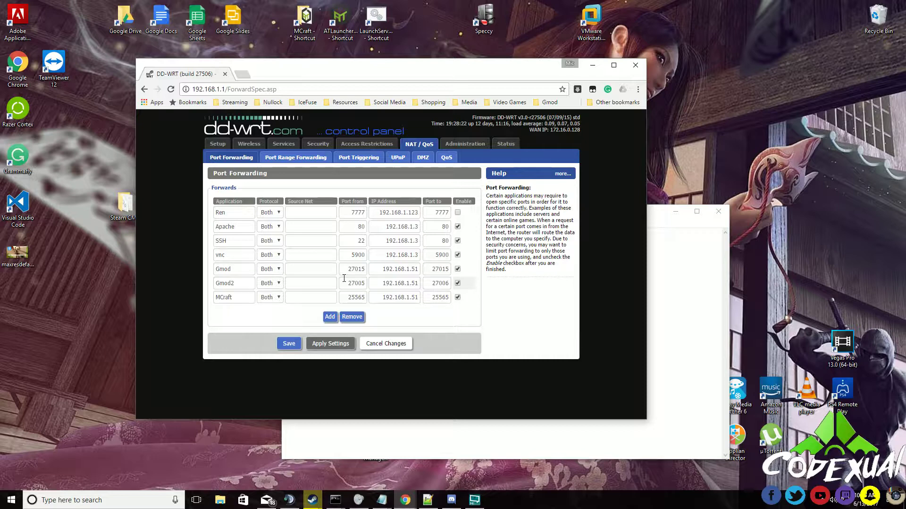
pyautogui.click(278, 270)
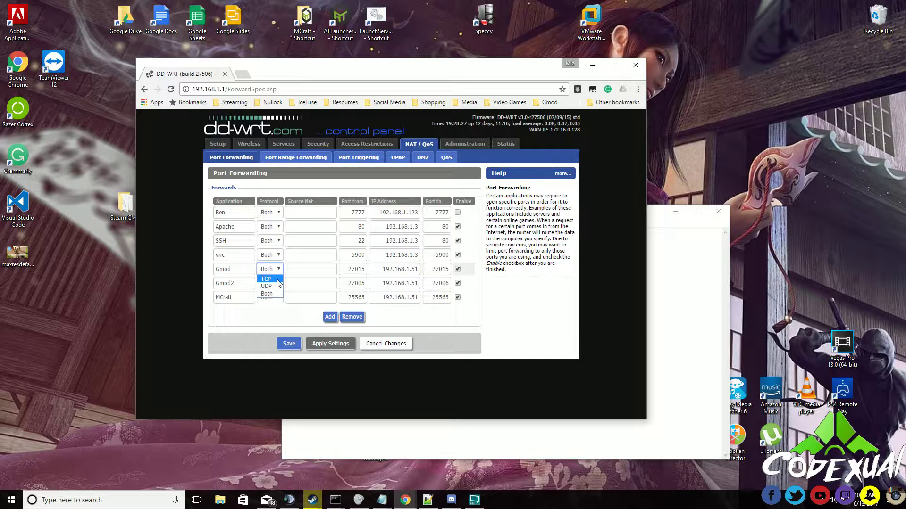
pyautogui.click(279, 293)
pyautogui.click(287, 320)
pyautogui.moveTo(348, 269); pyautogui.dragTo(417, 269)
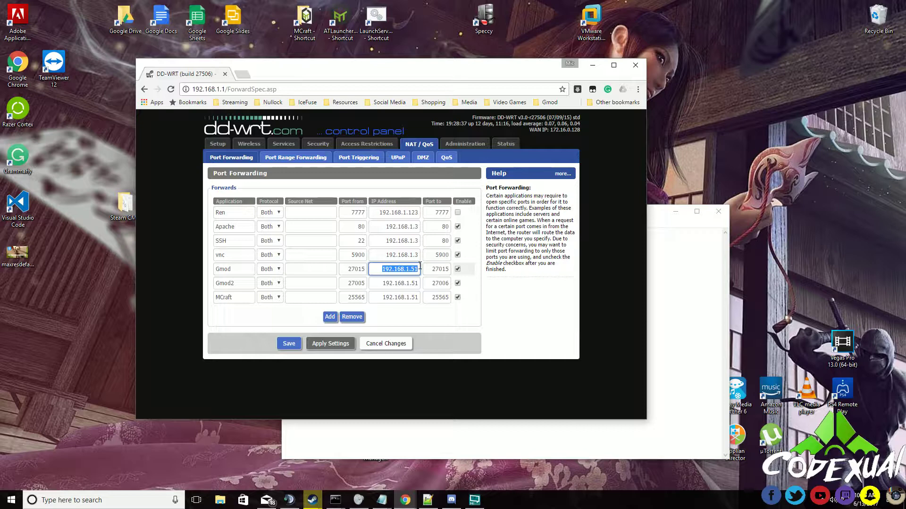
pyautogui.moveTo(429, 269); pyautogui.dragTo(449, 268)
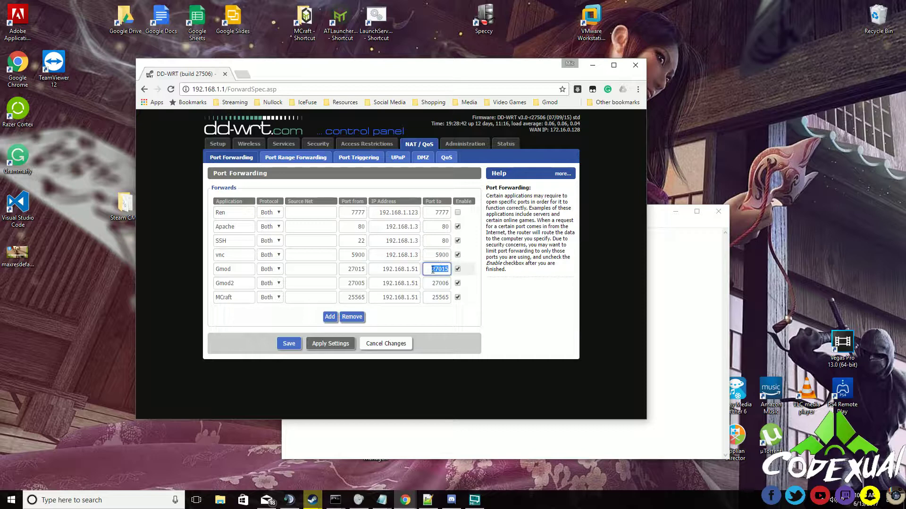
pyautogui.click(432, 269)
pyautogui.moveTo(432, 269); pyautogui.dragTo(440, 268)
pyautogui.click(349, 283)
pyautogui.doubleClick(349, 283)
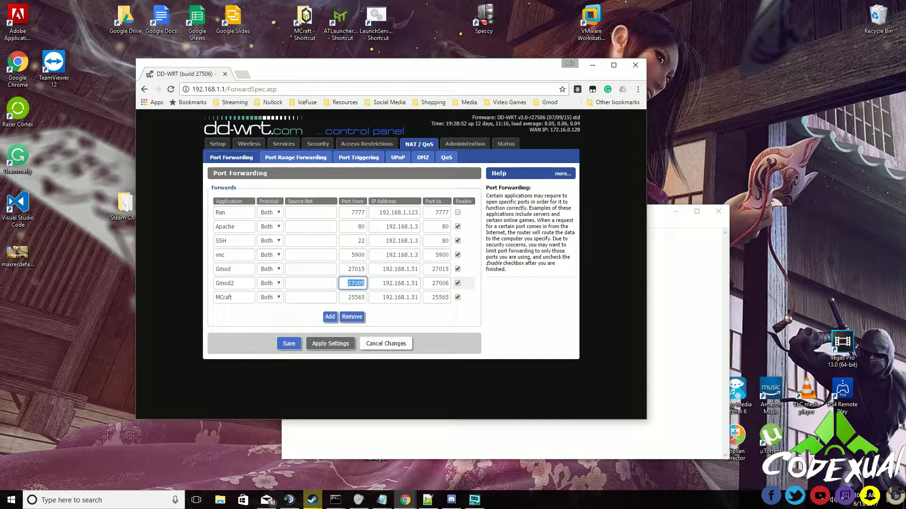
pyautogui.click(358, 283)
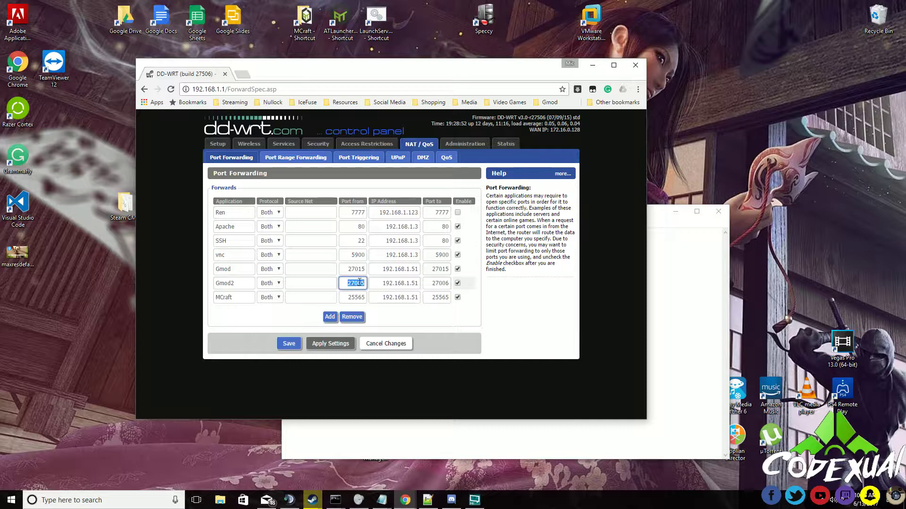
pyautogui.doubleClick(434, 282)
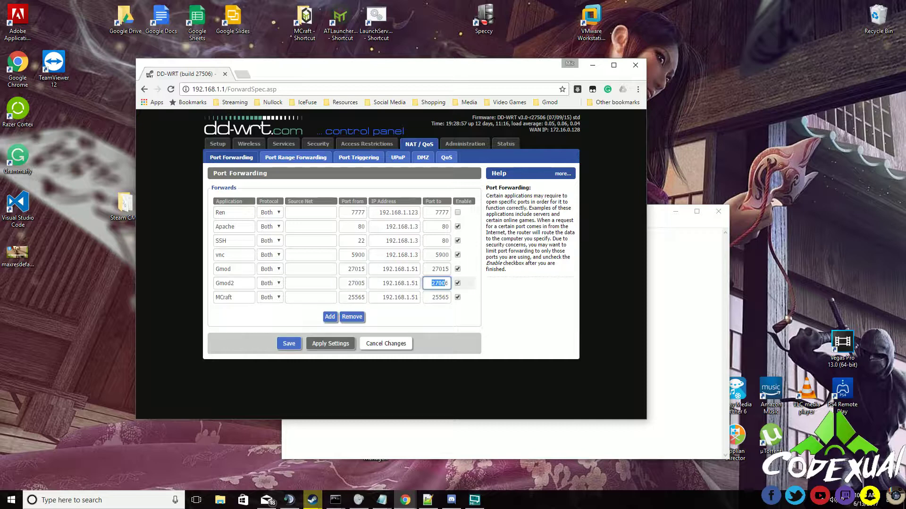
pyautogui.doubleClick(349, 282)
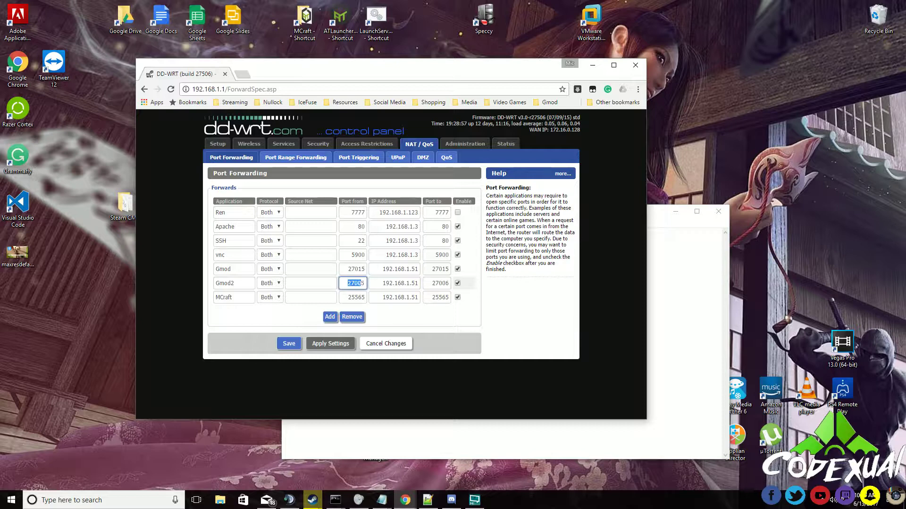
pyautogui.doubleClick(433, 282)
pyautogui.click(448, 283)
pyautogui.doubleClick(449, 283)
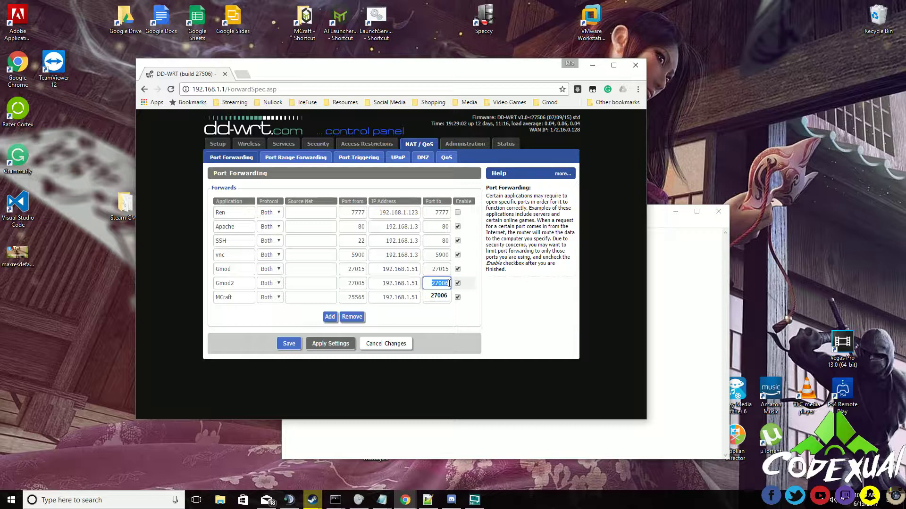
pyautogui.doubleClick(349, 297)
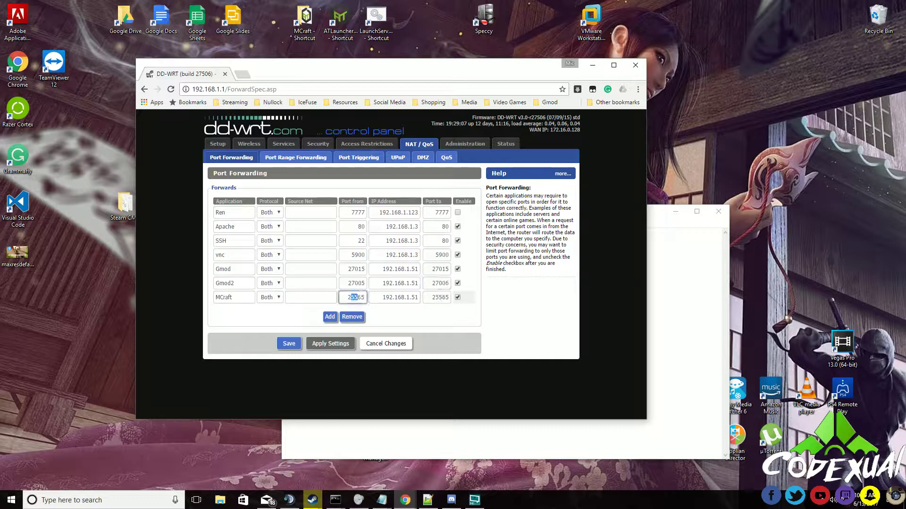
pyautogui.moveTo(434, 297)
pyautogui.mouseDown()
pyautogui.moveTo(445, 297)
pyautogui.moveTo(438, 283)
pyautogui.mouseUp()
pyautogui.click(441, 298)
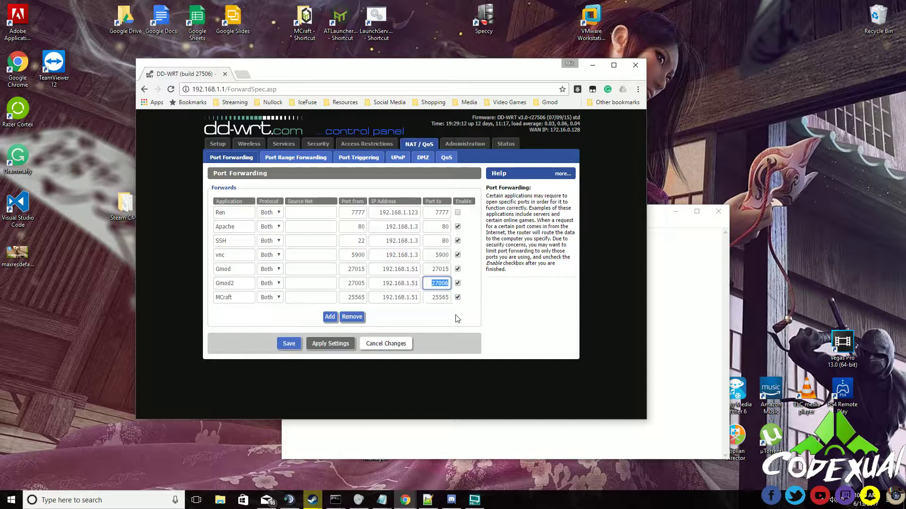
pyautogui.click(501, 326)
# - Close Chrome and delete the 192.168.1.51 and 192.168.1.56 lines from the notes
pyautogui.click(633, 67)
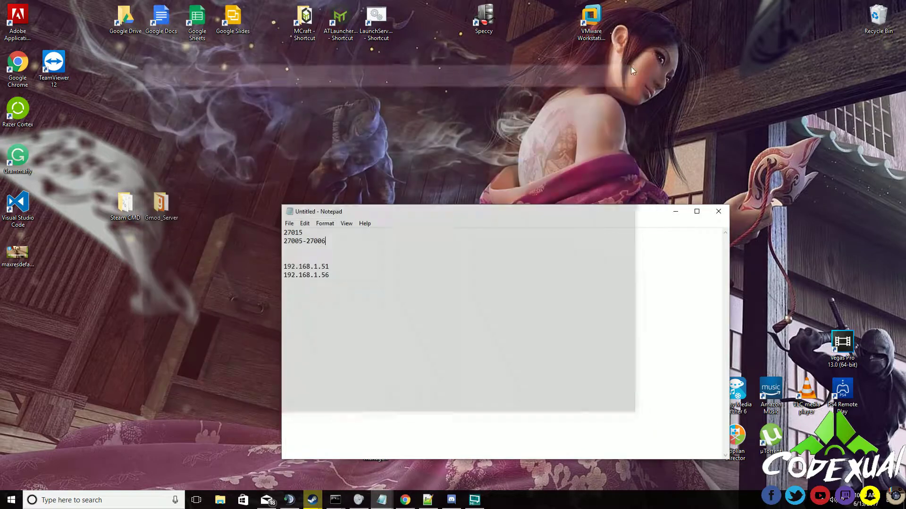
pyautogui.moveTo(494, 203); pyautogui.dragTo(479, 159)
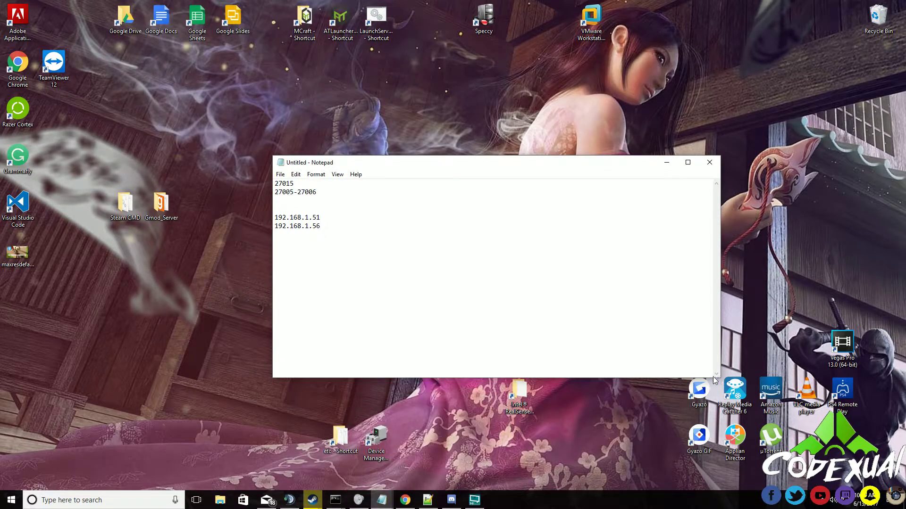
pyautogui.moveTo(321, 227); pyautogui.dragTo(275, 208)
pyautogui.press('Delete')
pyautogui.hotkey('alt', 'Tab')
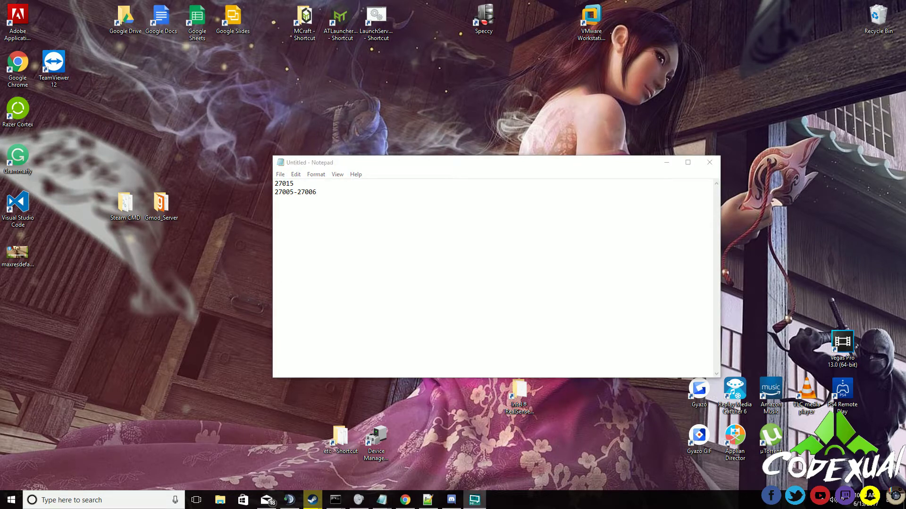